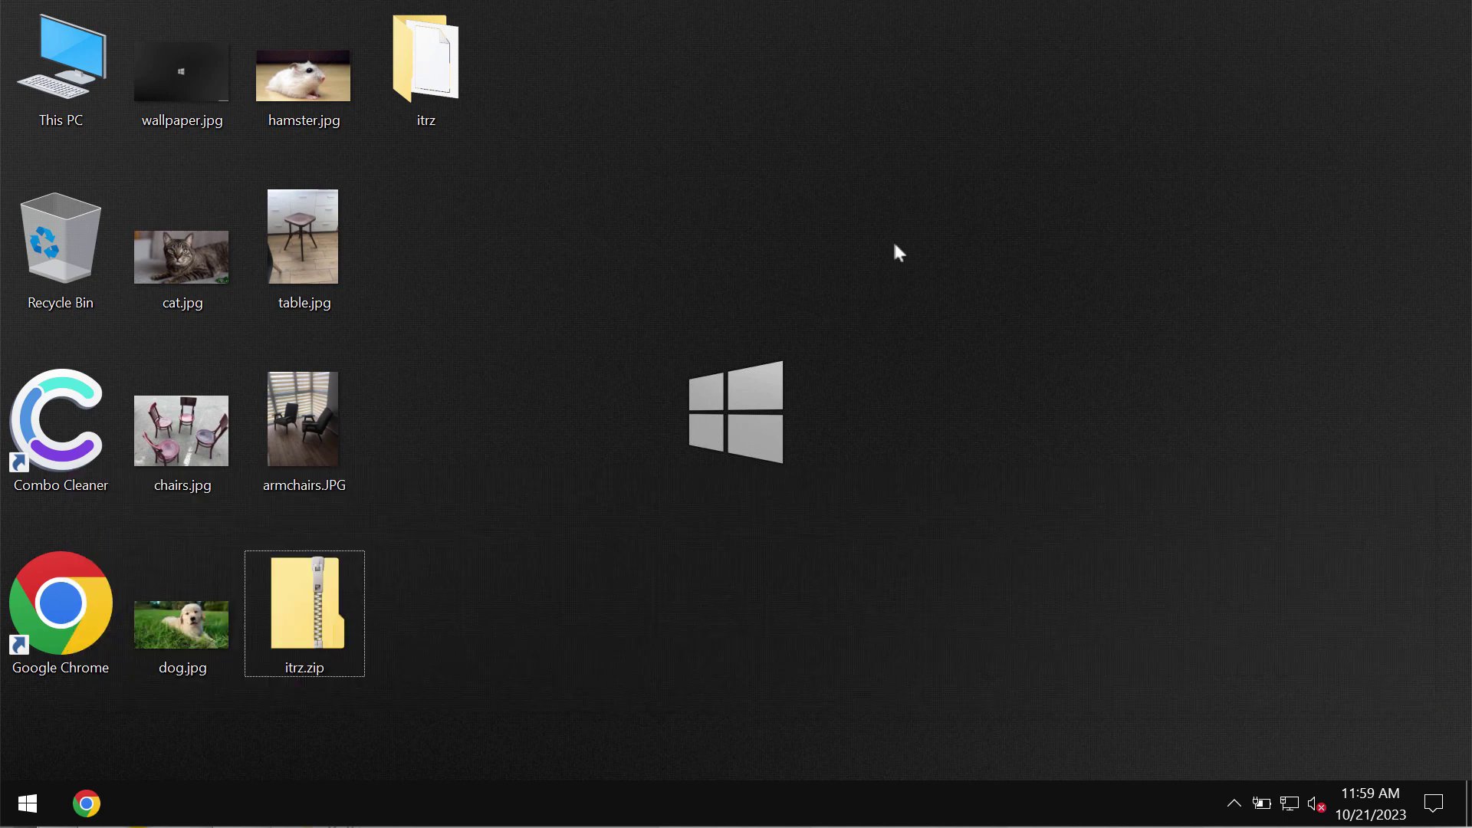
- Preview and close armchairs.JPG, hamster.jpg and cat.jpg in Photo Viewer
double_click(274, 419)
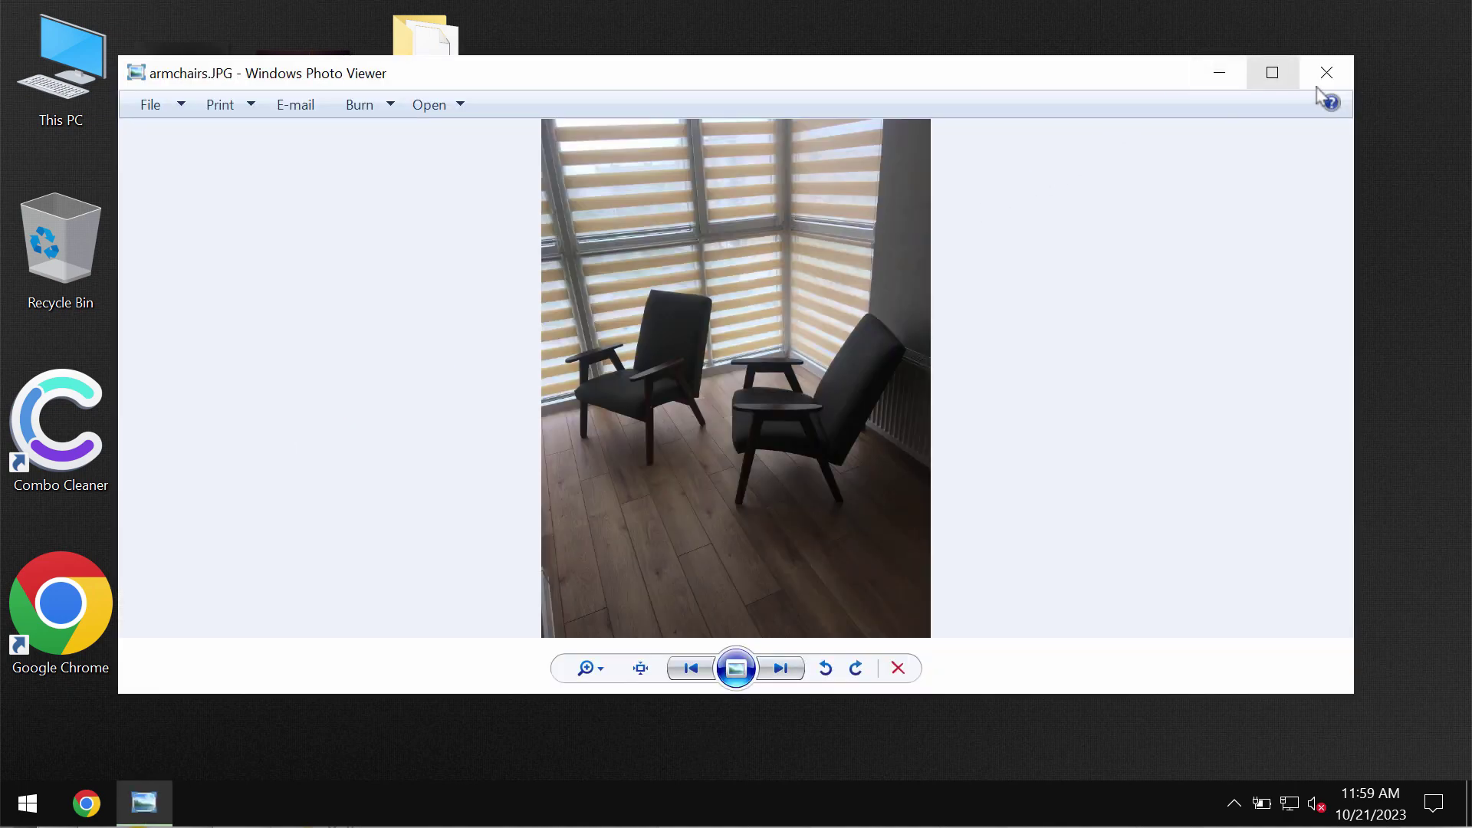
click(1326, 72)
click(301, 92)
double_click(301, 92)
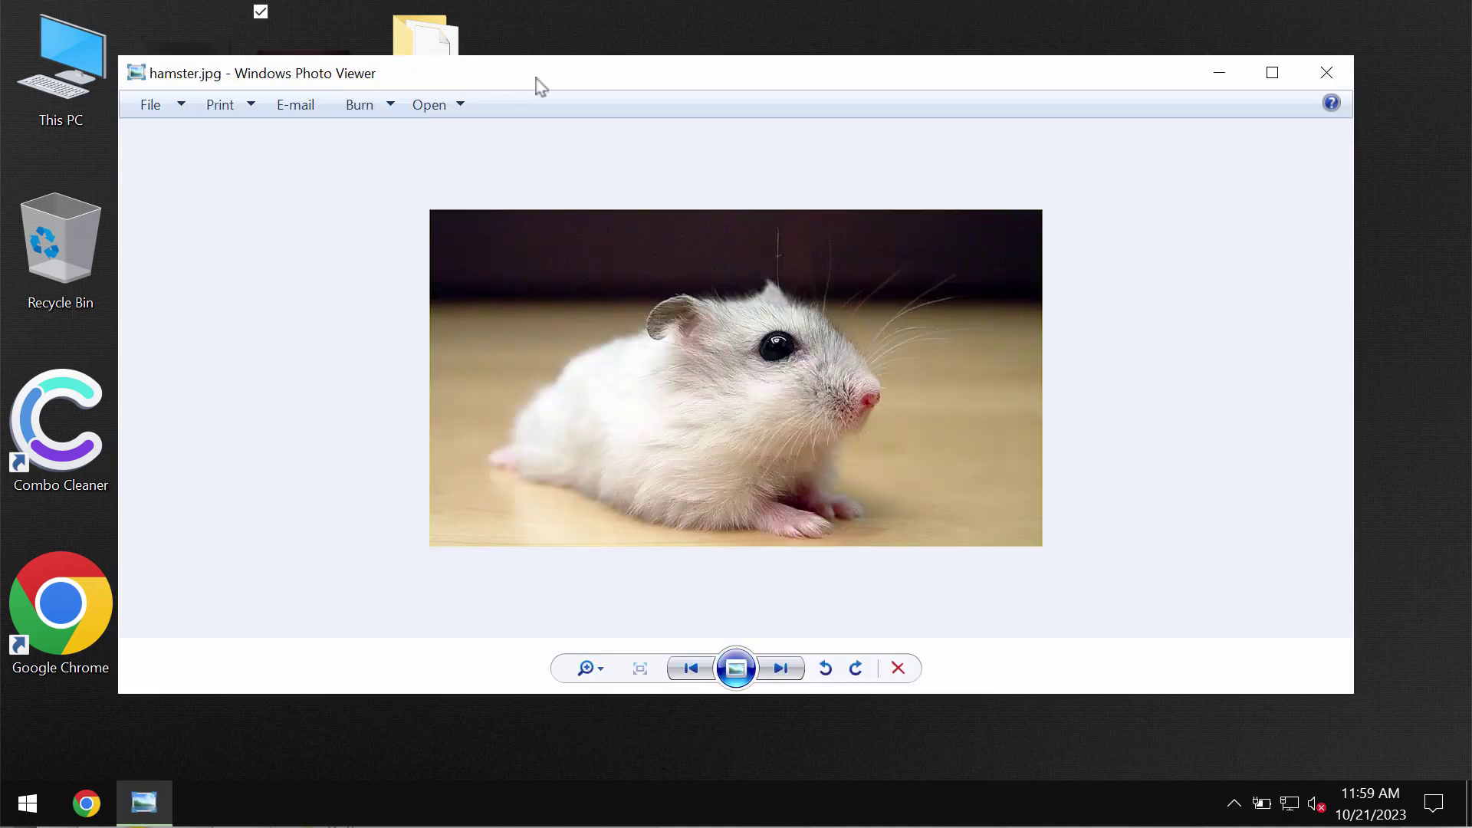
click(1327, 71)
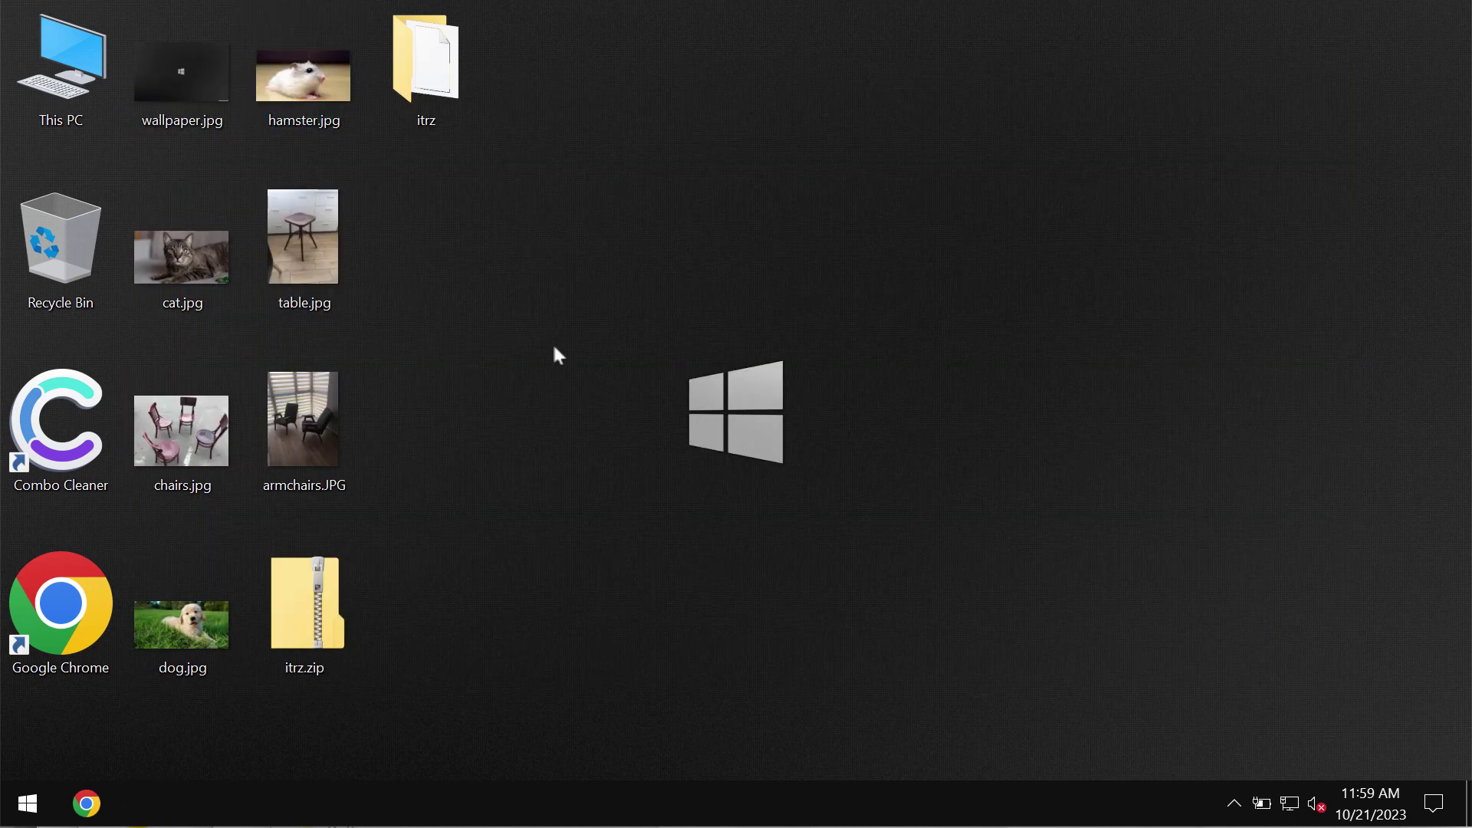
double_click(181, 293)
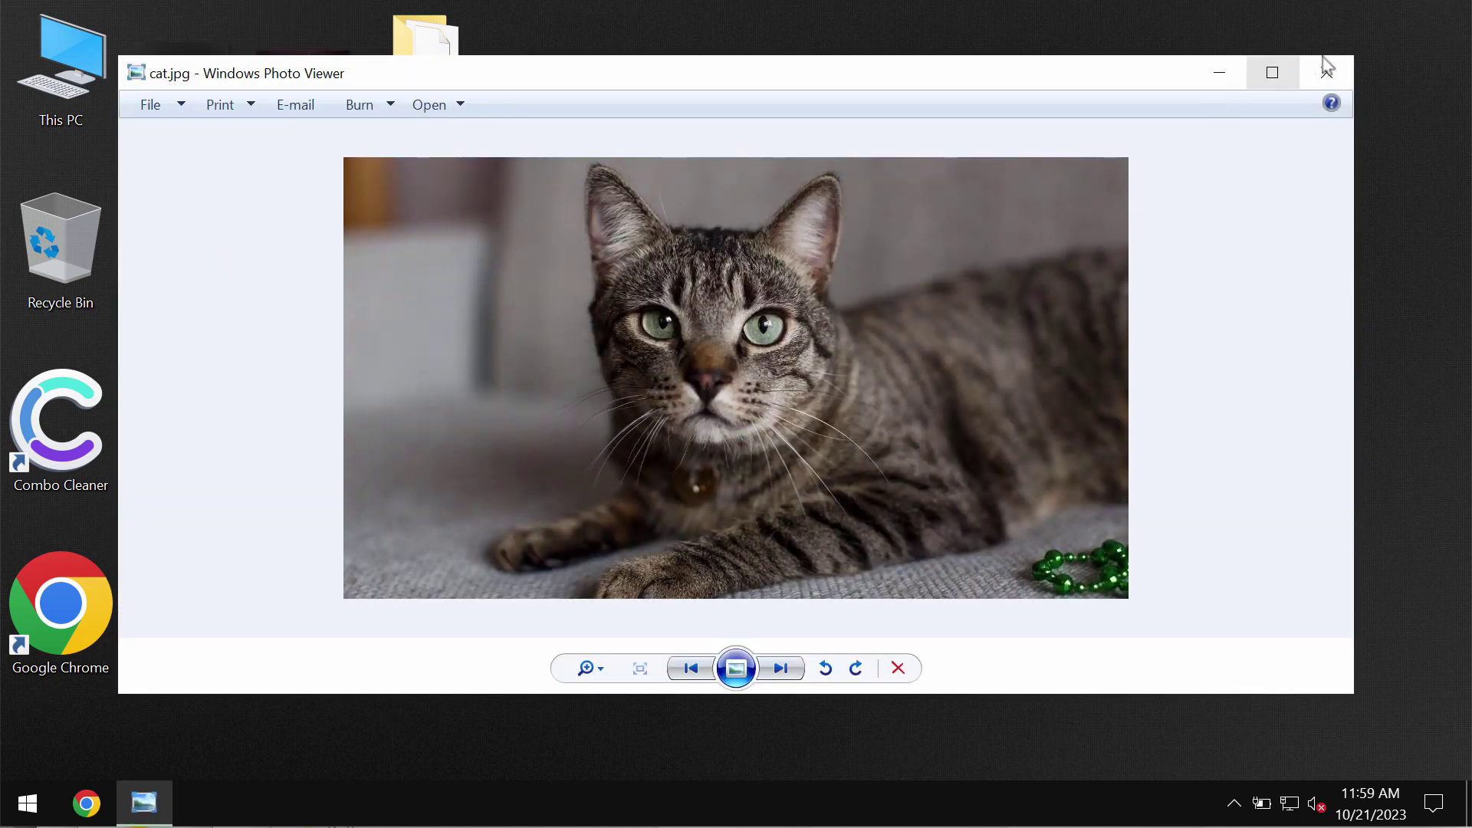
click(1326, 72)
- Preview and close chairs.jpg, another desktop photo and armchairs.JPG again
click(207, 418)
double_click(207, 418)
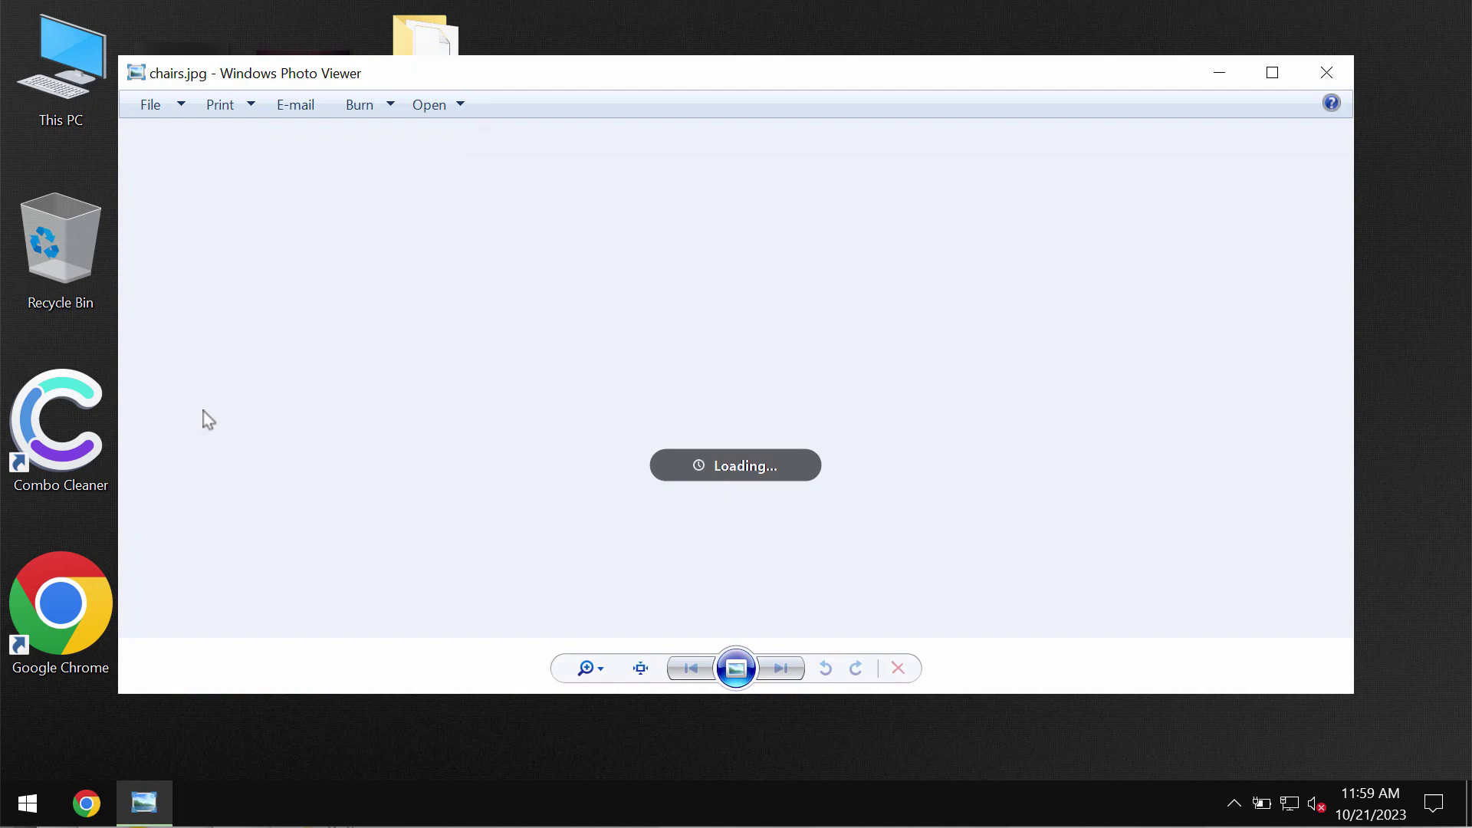
click(1330, 73)
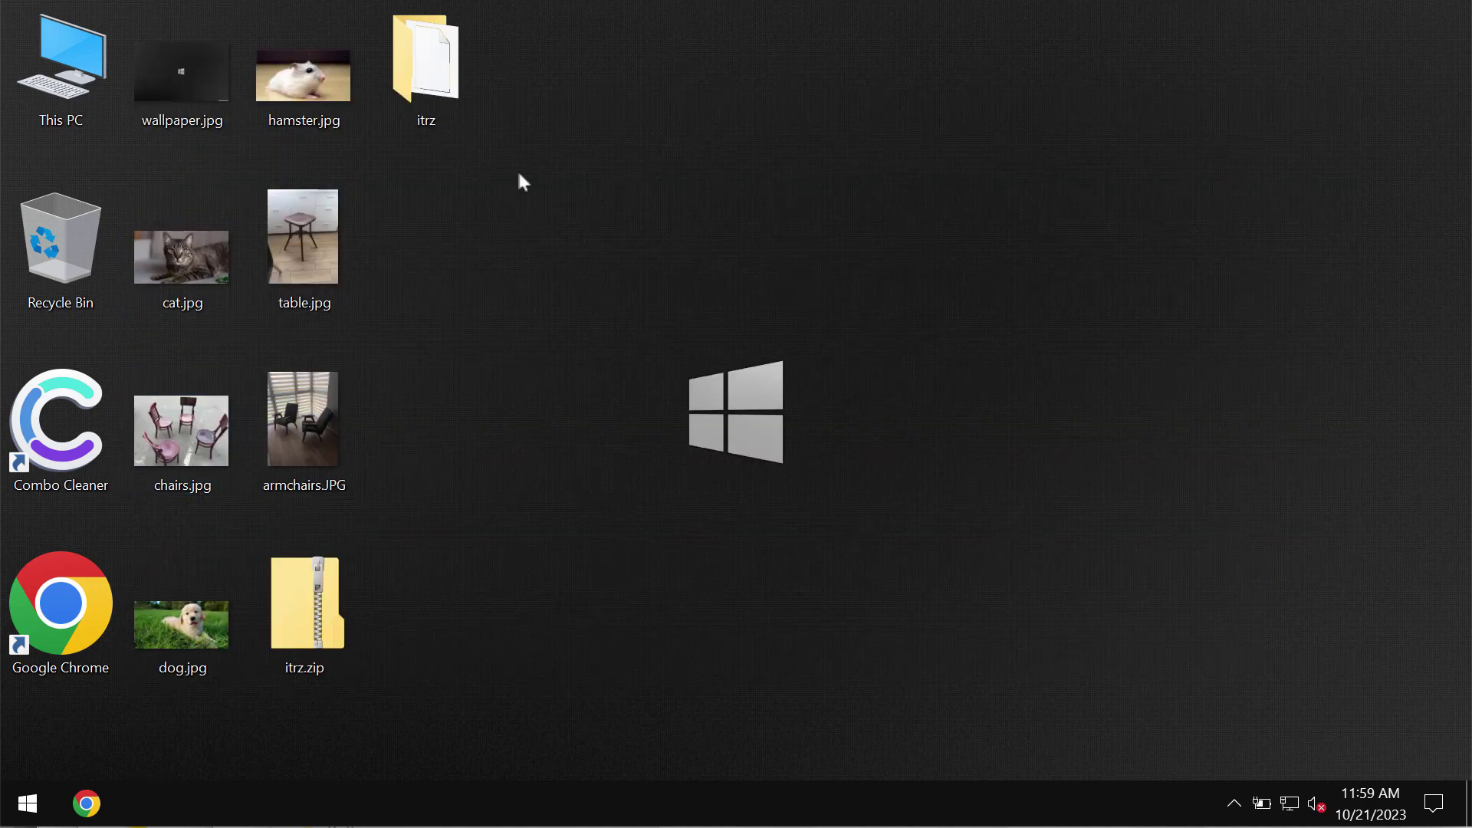
double_click(302, 69)
click(1330, 73)
click(323, 417)
double_click(324, 416)
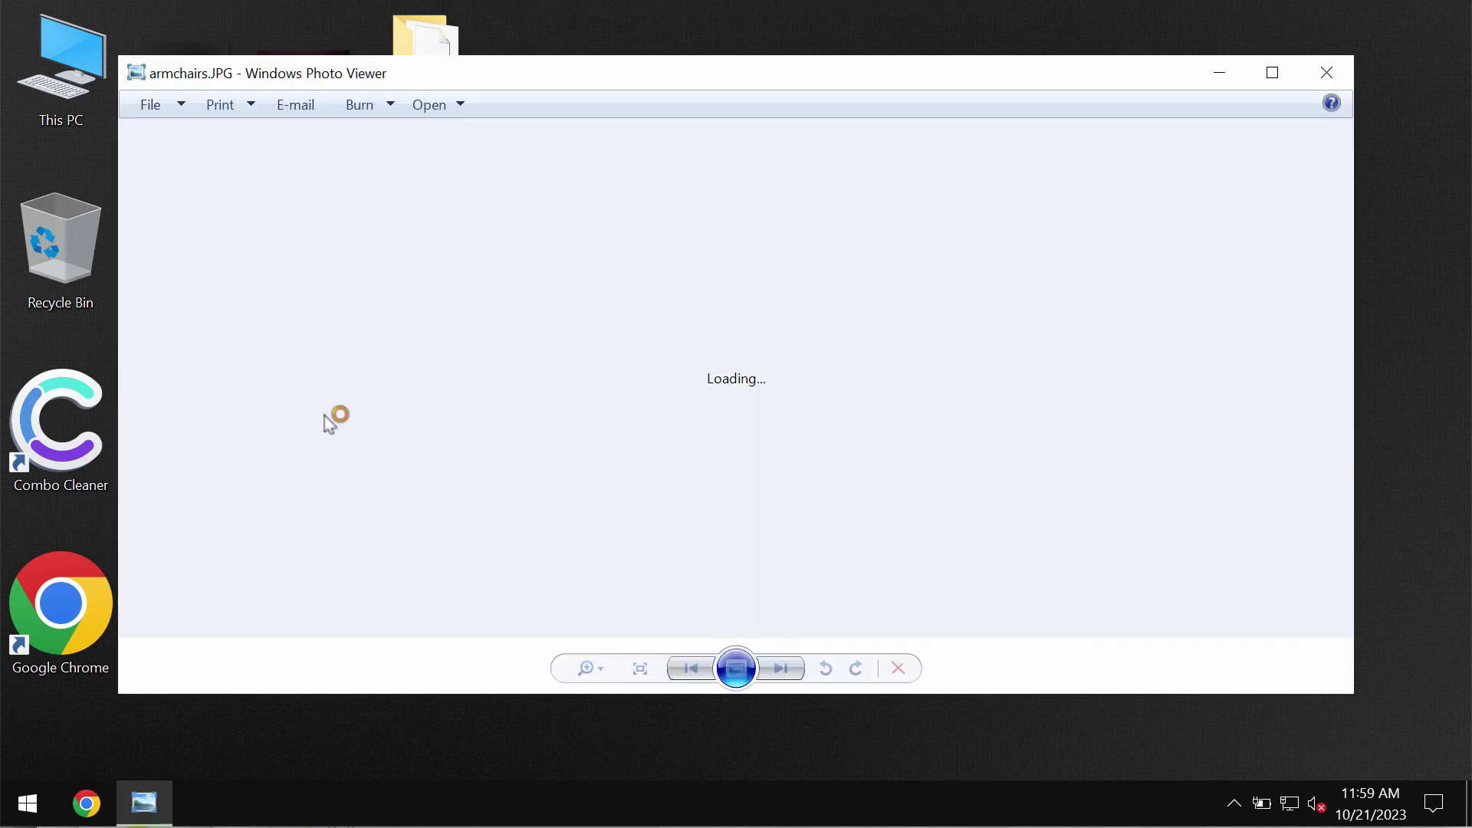
click(1327, 74)
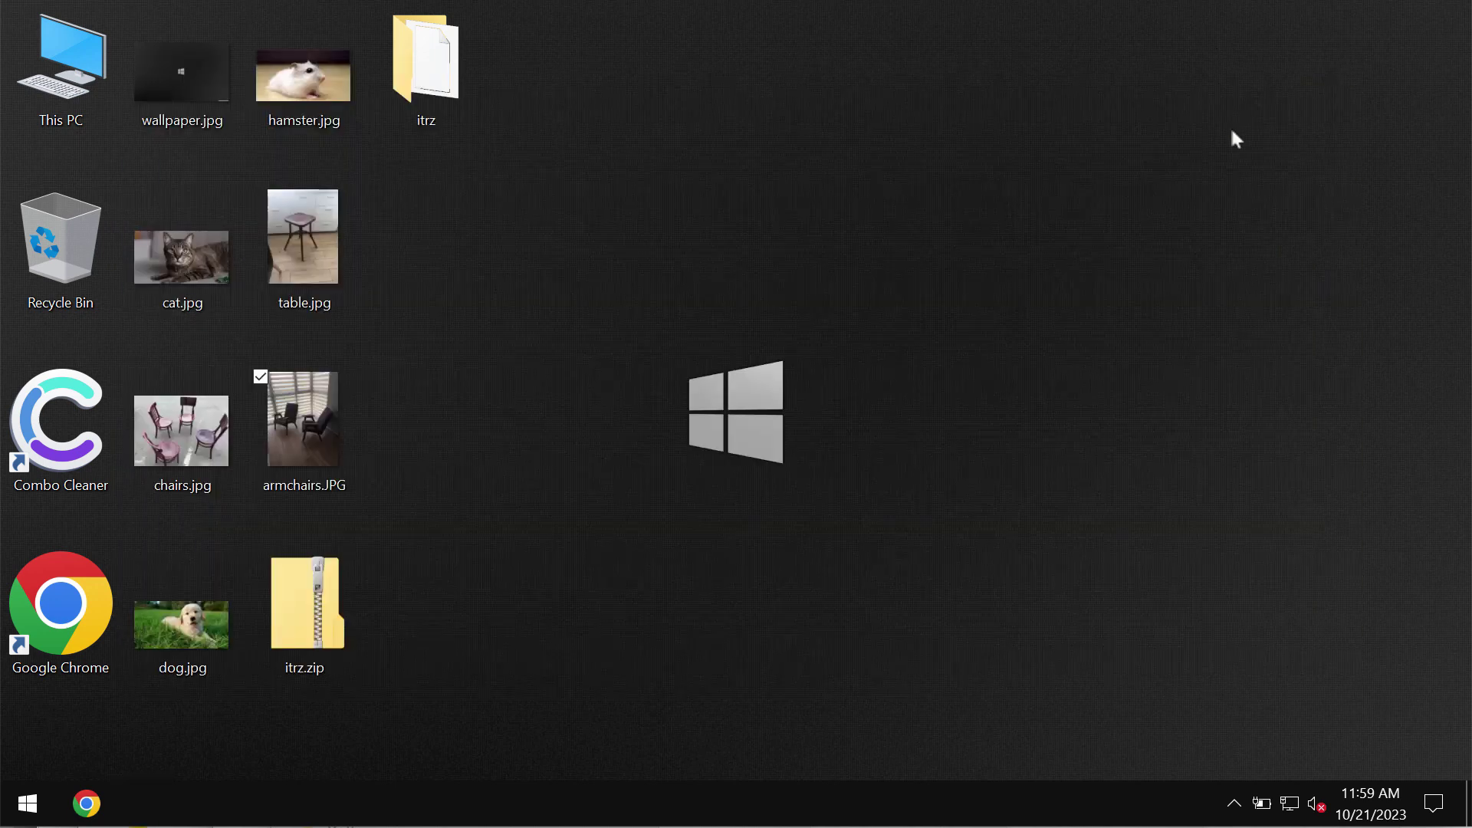
- Open and close the itrz folder, then sign out of Windows and sign back in
double_click(377, 53)
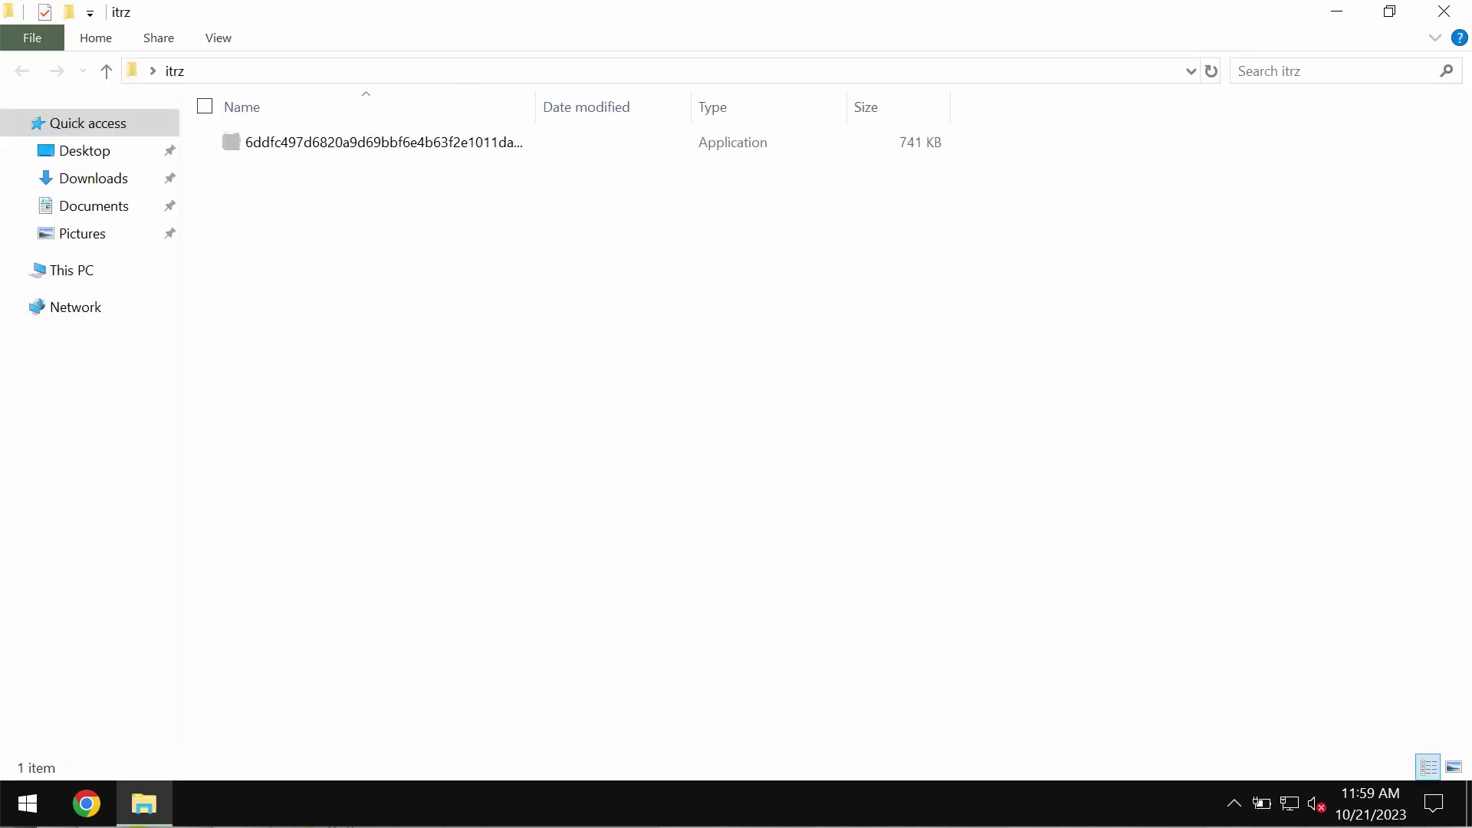
click(1443, 11)
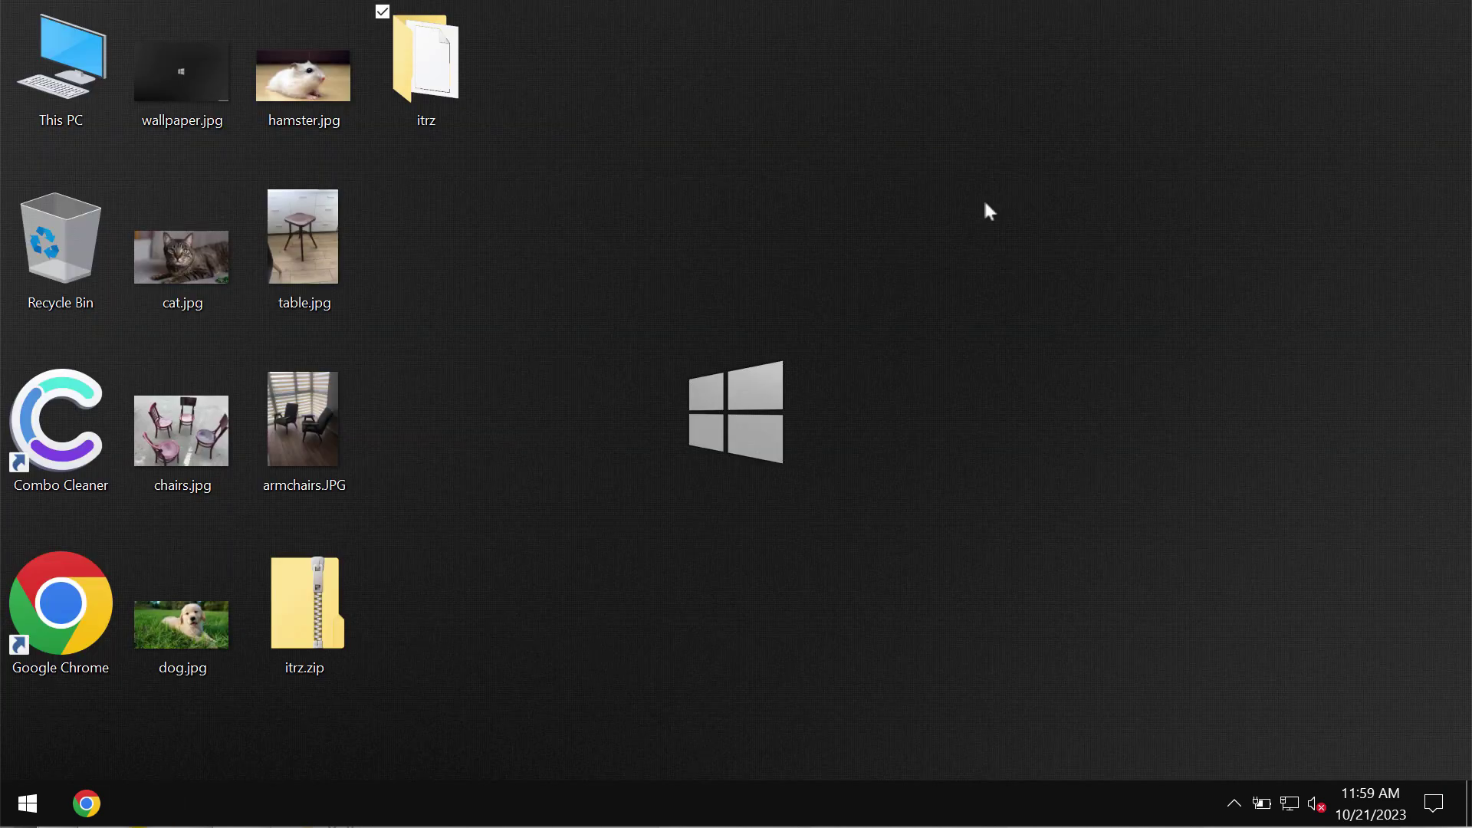
right_click(27, 801)
mouse_move(201, 744)
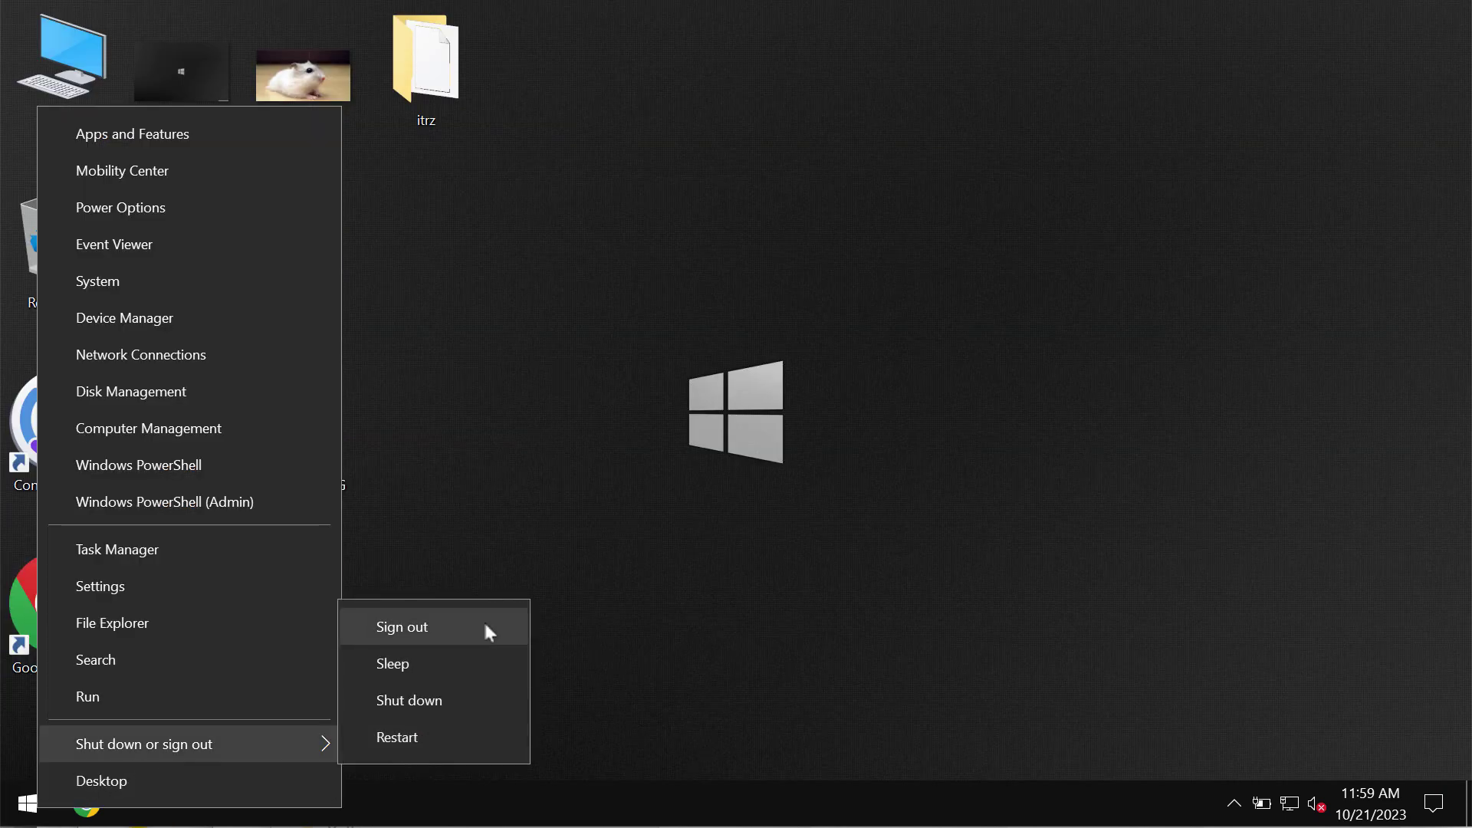
click(481, 620)
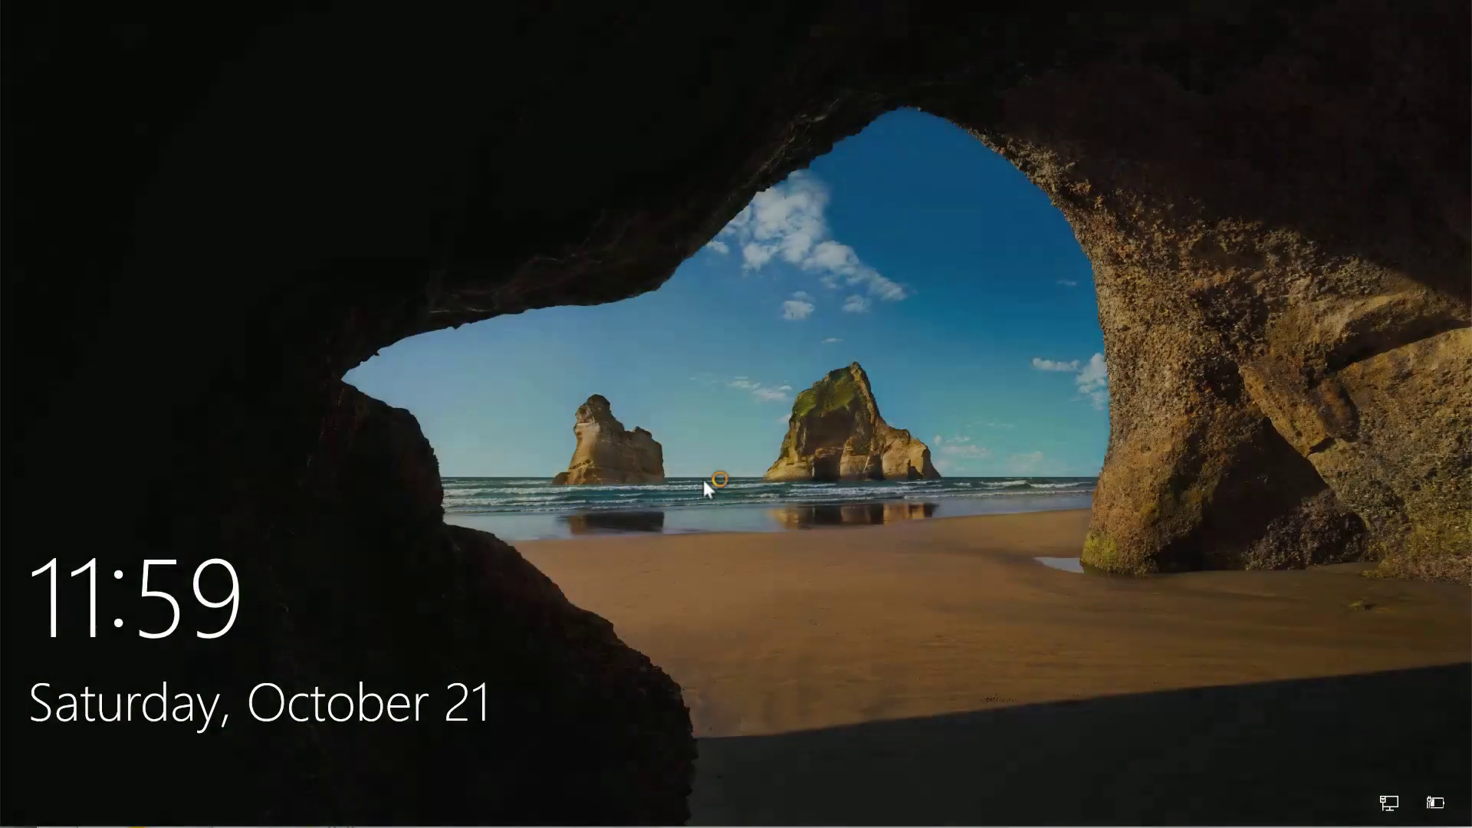
click(714, 480)
click(710, 486)
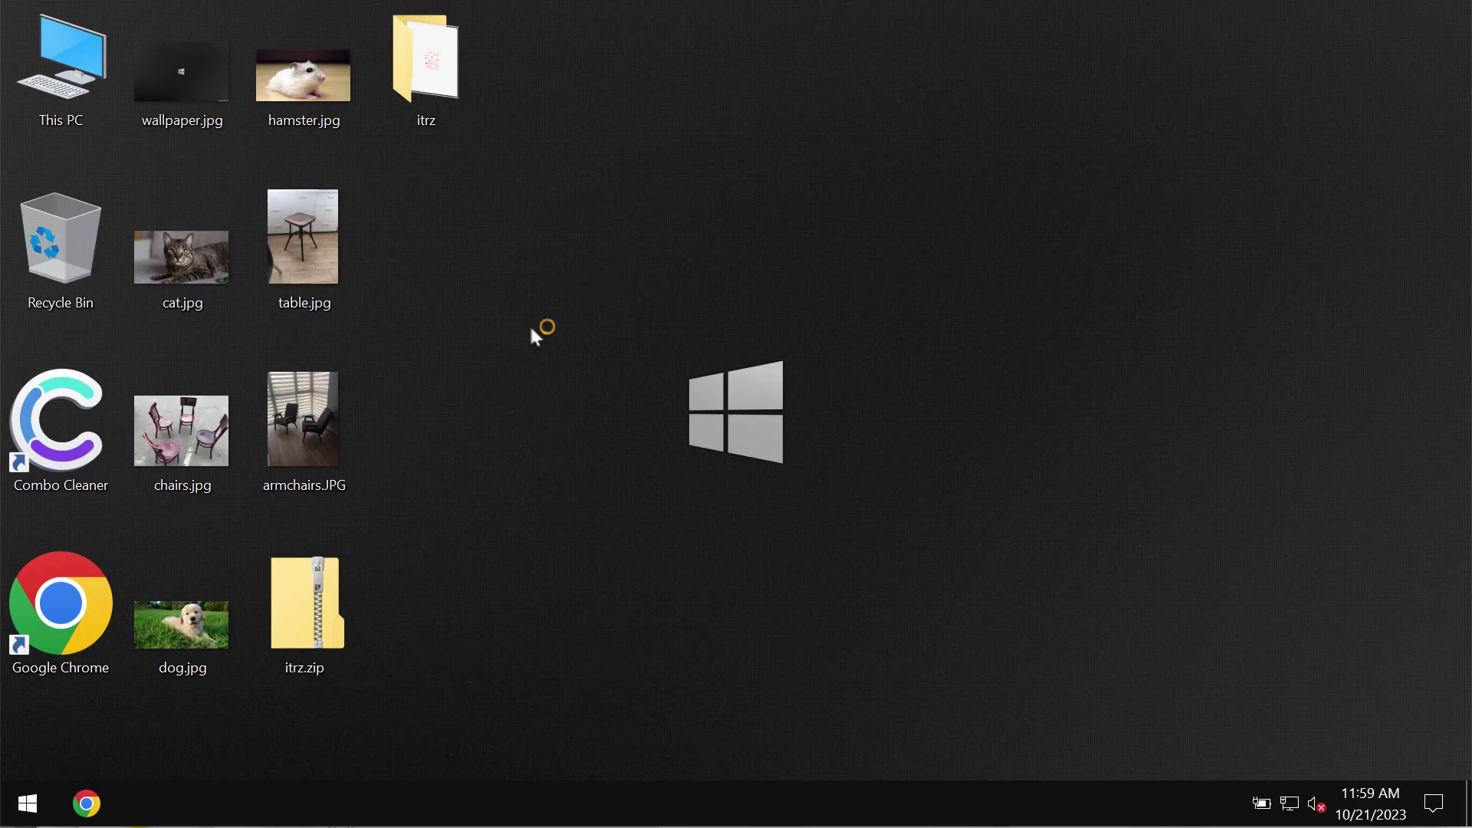
- Select and deselect desktop items while the ransomware renames files with the .itrz extension
click(458, 105)
click(708, 167)
click(470, 224)
- Try opening itrz.zip.itrz and hamster.jpg.itrz, dismiss both errors, and launch Google Chrome
double_click(290, 215)
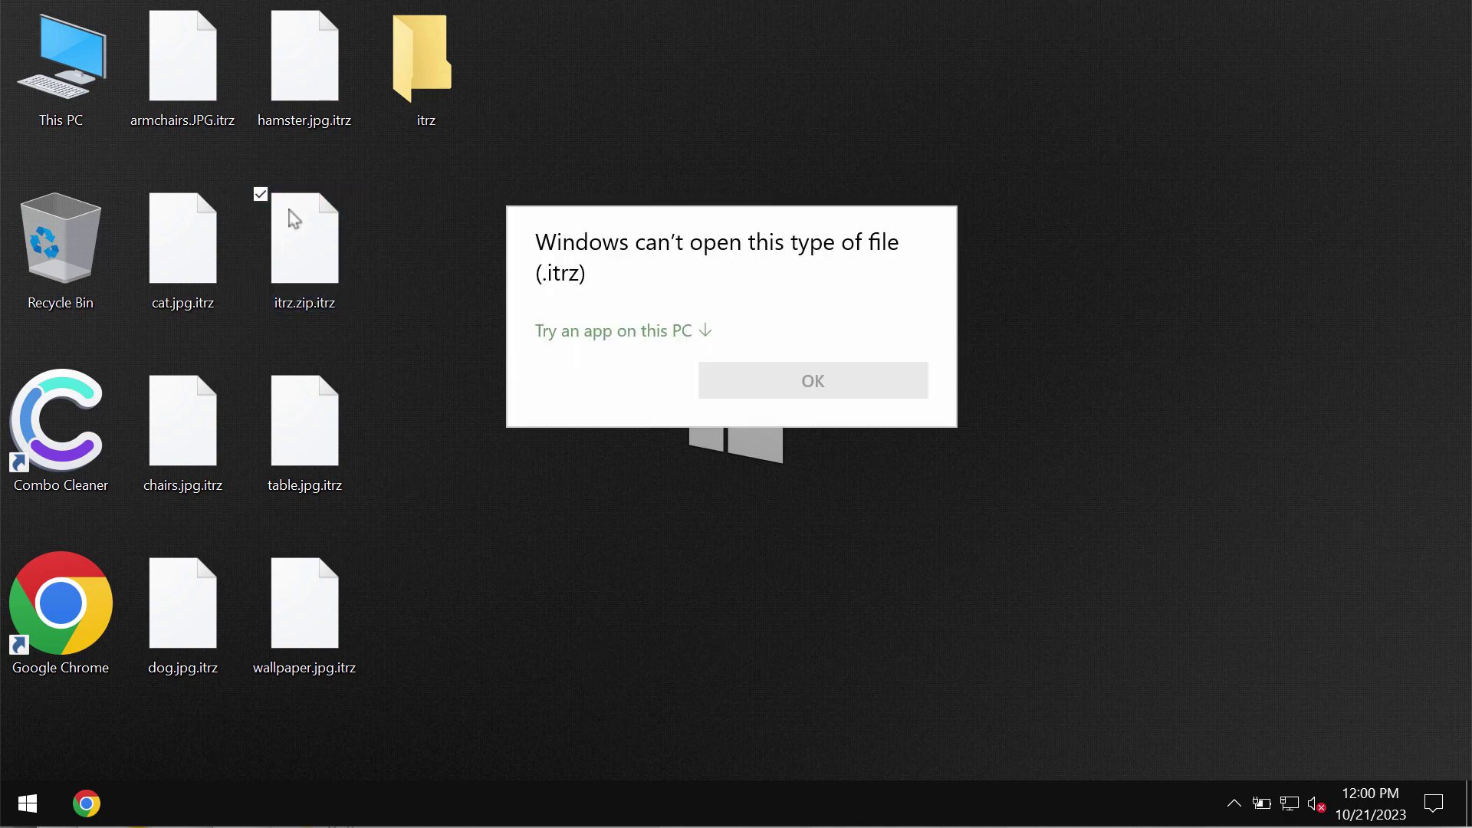
key(Escape)
double_click(334, 91)
key(Escape)
click(466, 636)
click(82, 637)
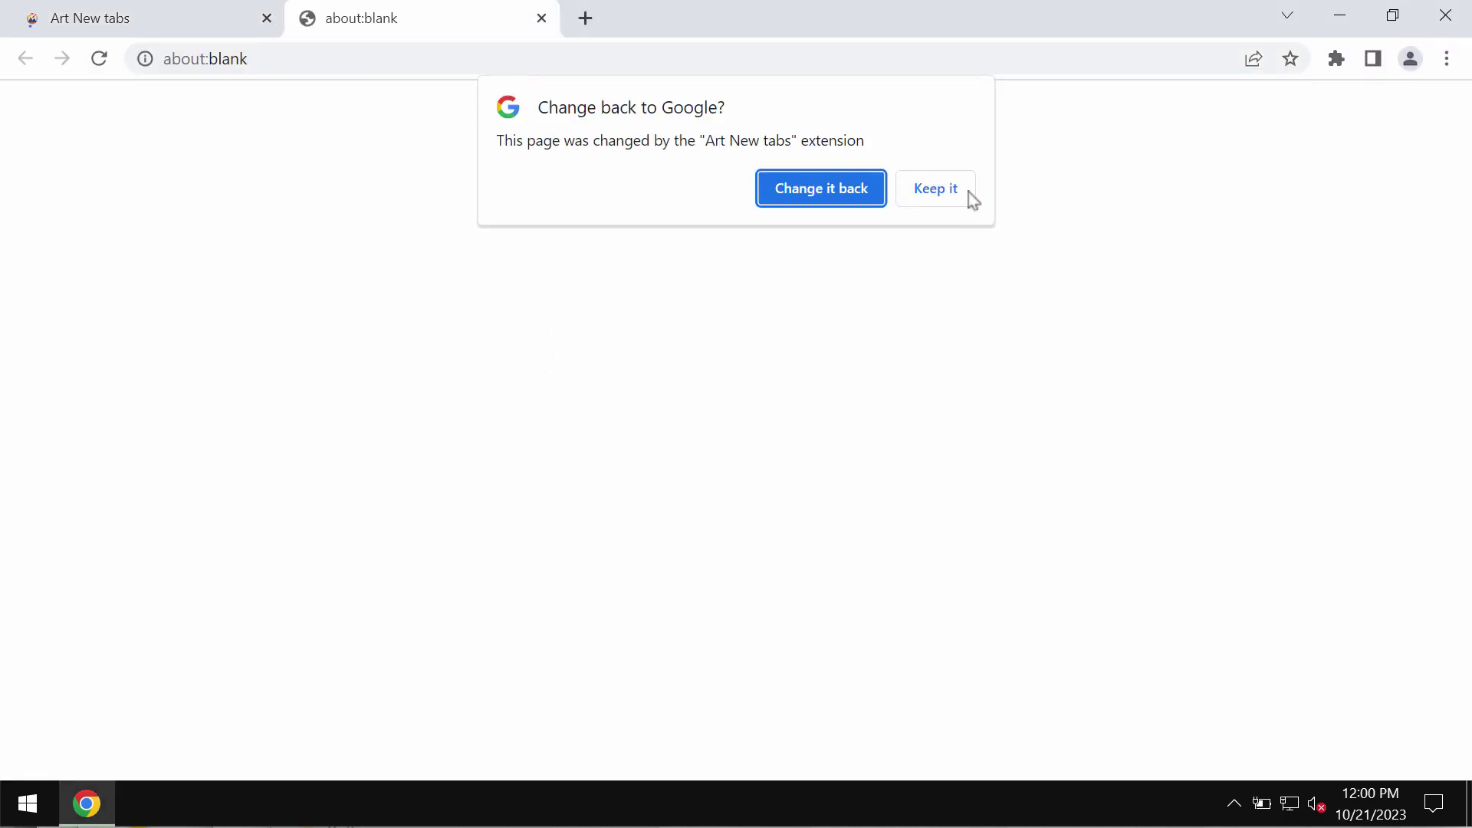
- Keep the Art New tabs page change and dismiss the ad privacy notice
click(912, 191)
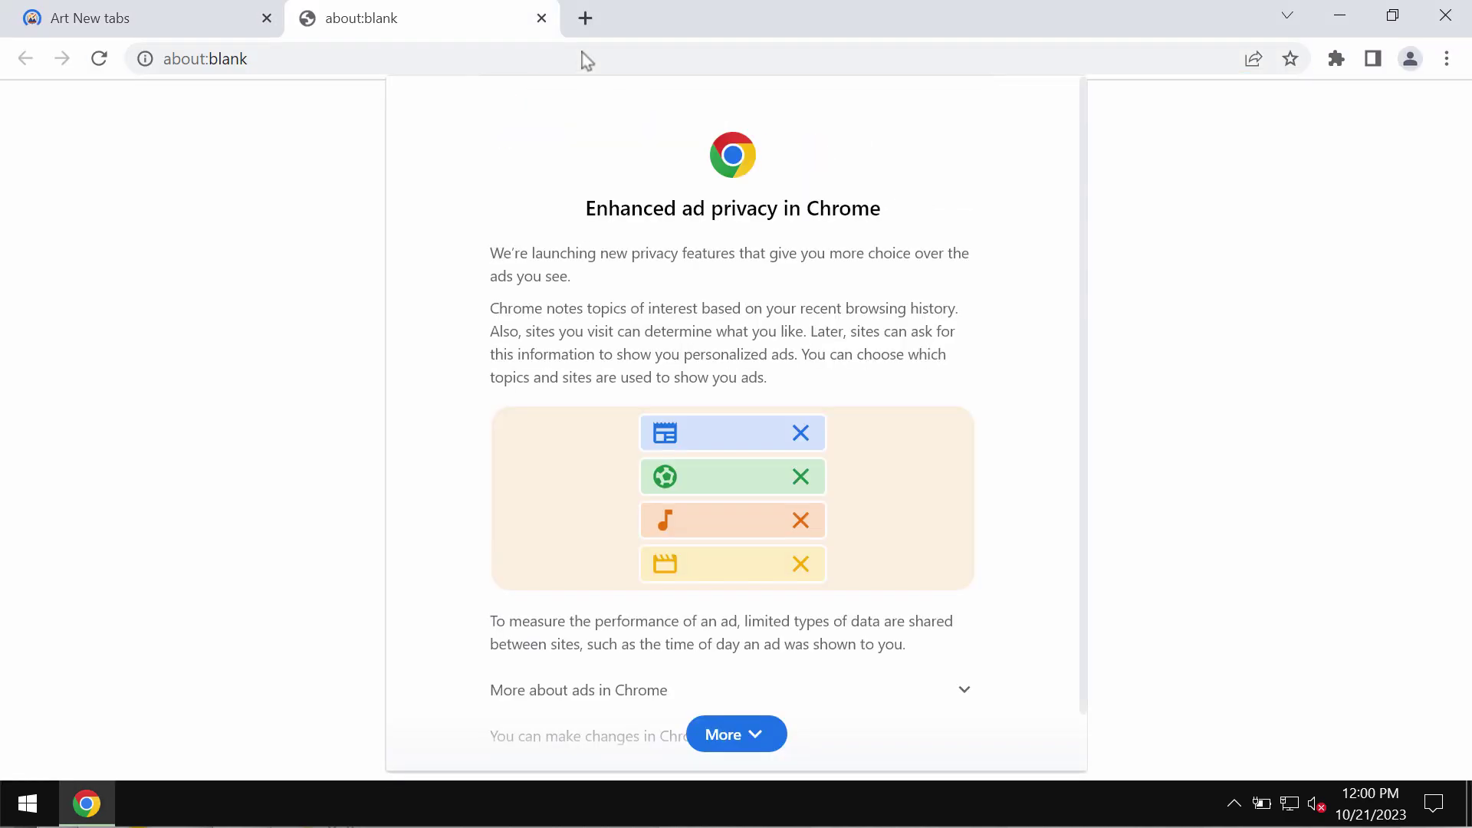
scroll(882, 651, down, 2)
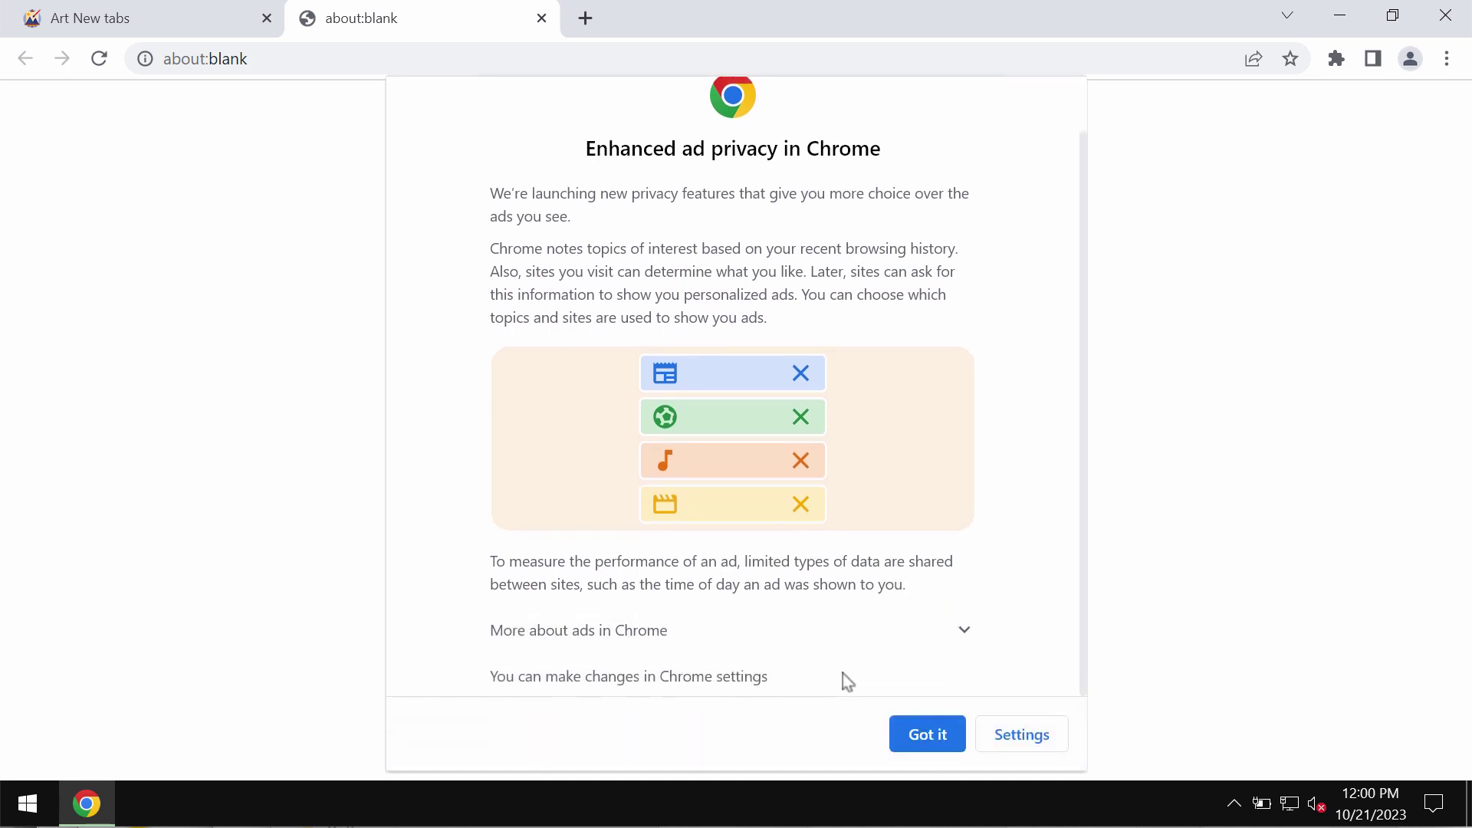
click(937, 734)
- Go to combocleaner.com, close the Art New tabs tab and minimize Chrome
click(598, 58)
text(c)
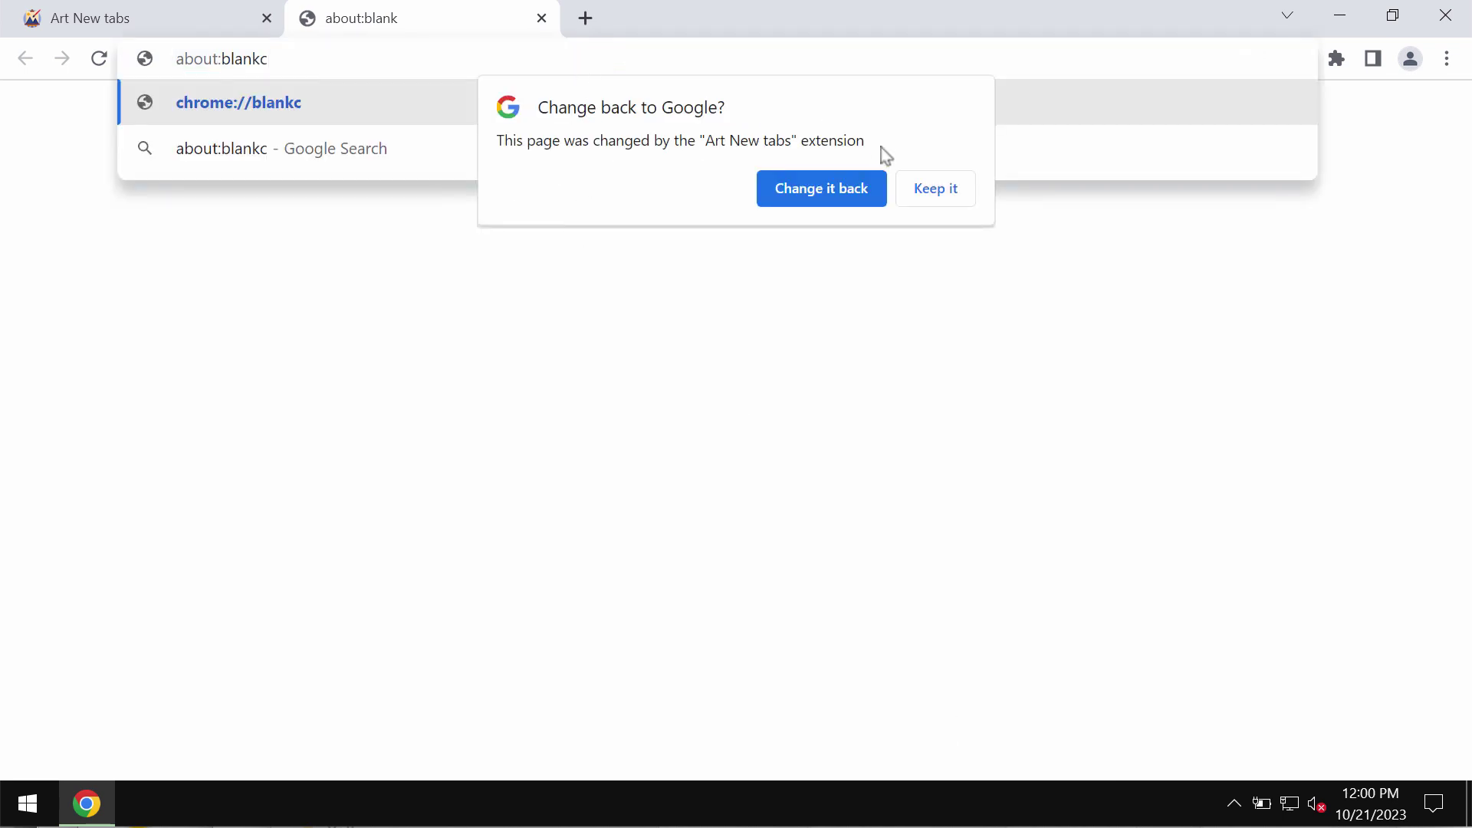
click(943, 198)
click(490, 56)
text(c)
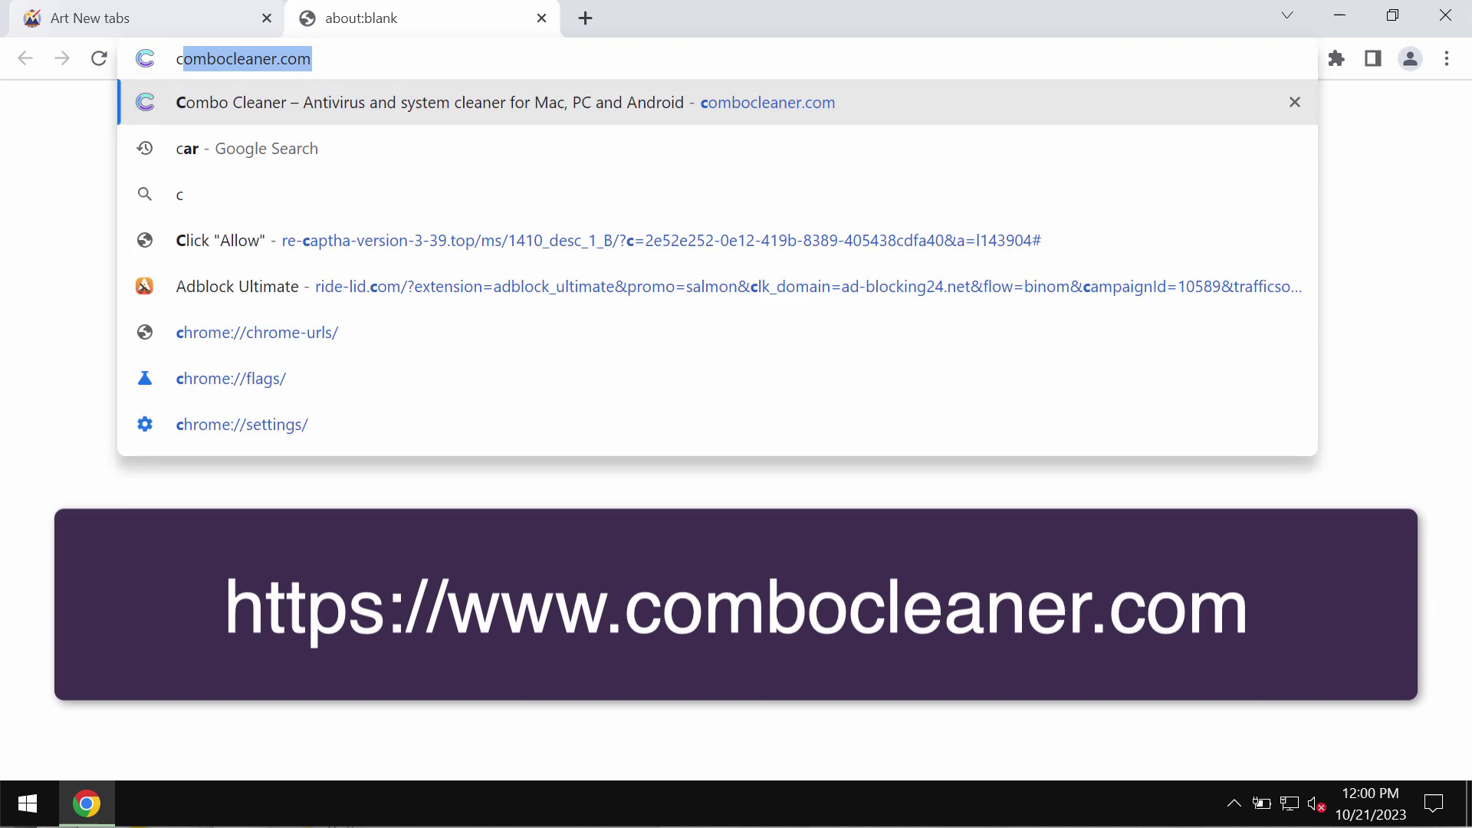
click(232, 108)
click(267, 17)
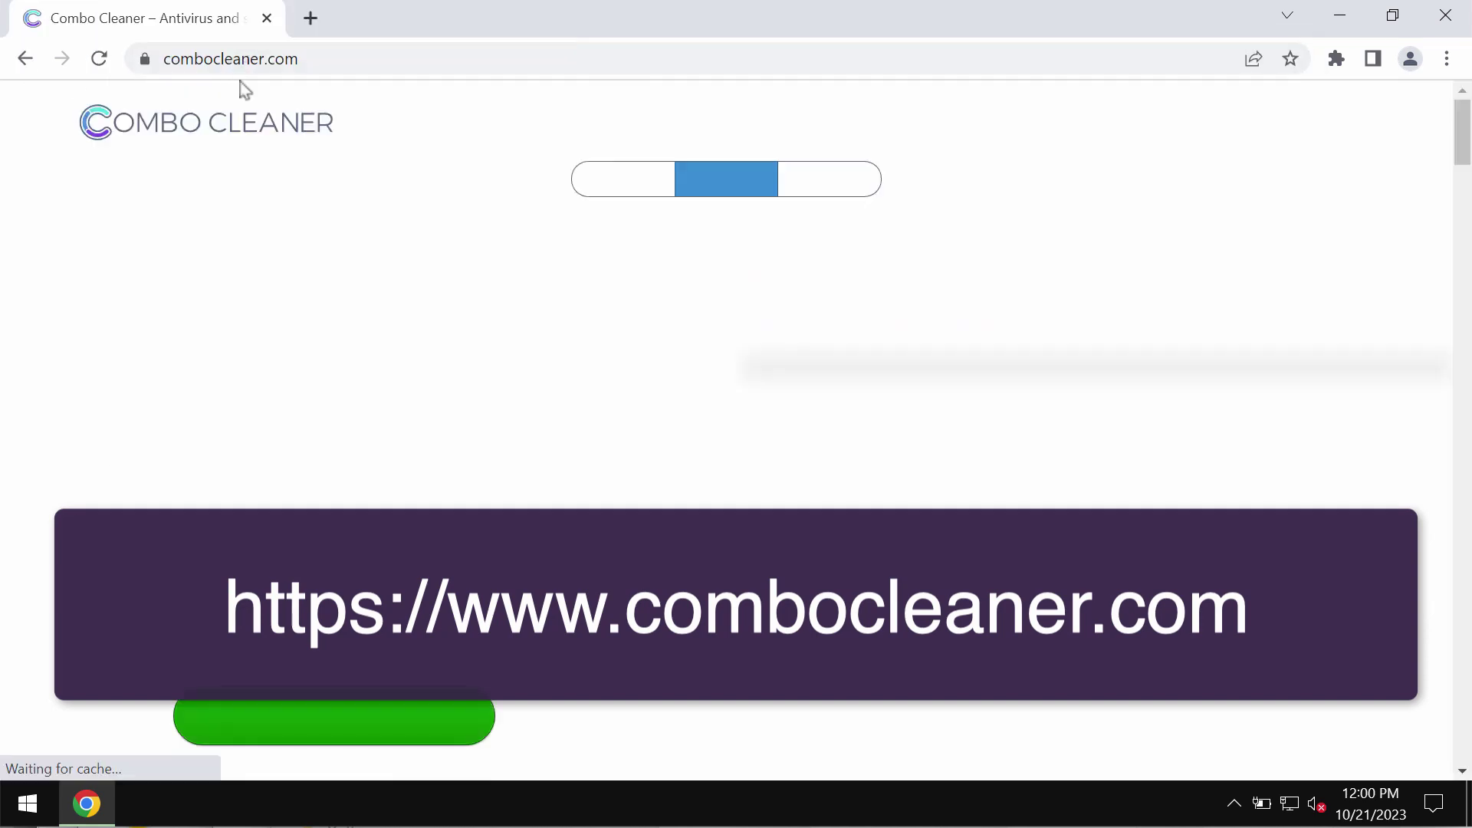
click(1340, 15)
- Launch Combo Cleaner from its desktop shortcut and start a Quick Scan
click(77, 414)
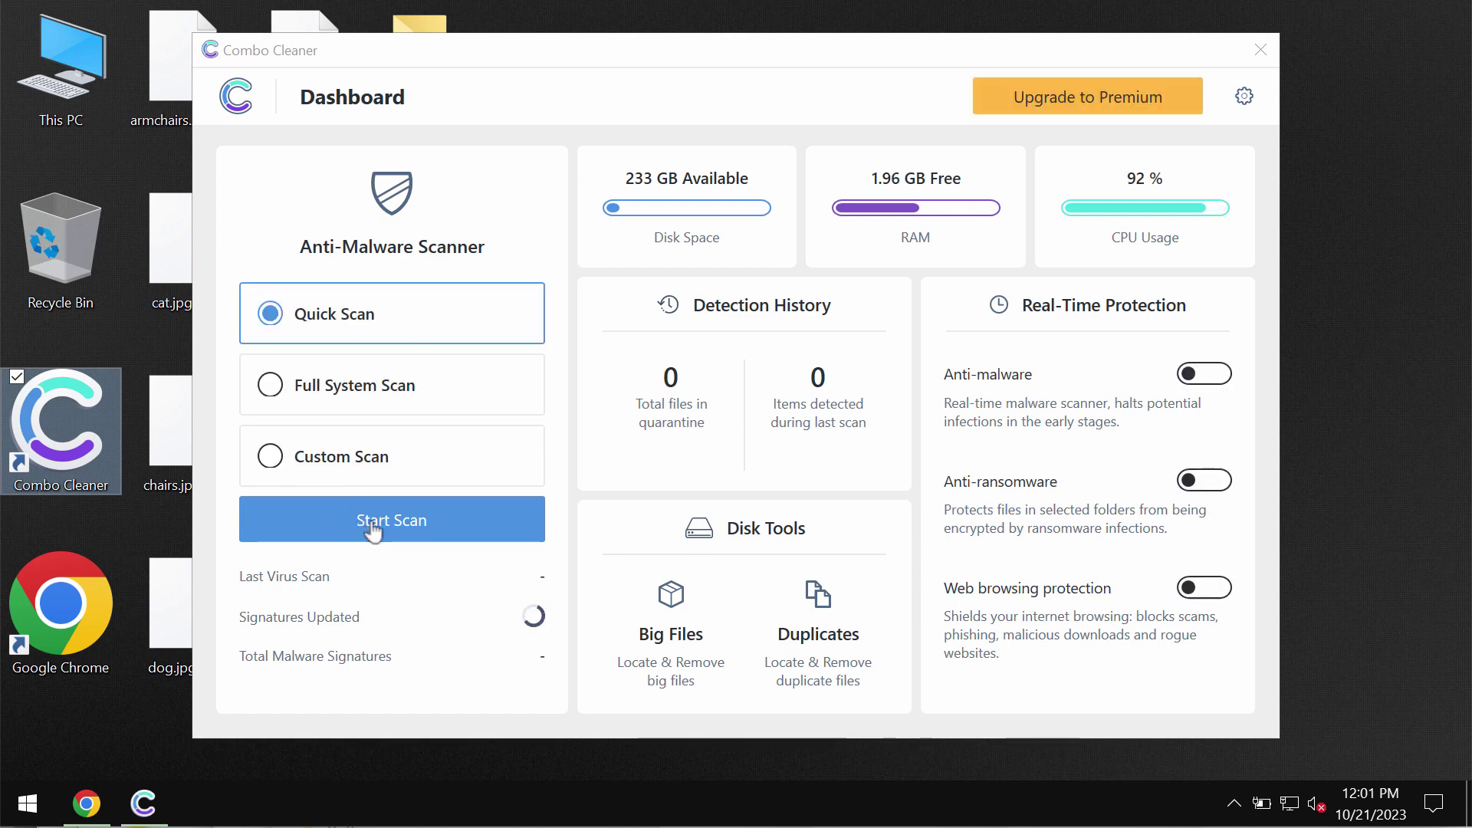
click(371, 522)
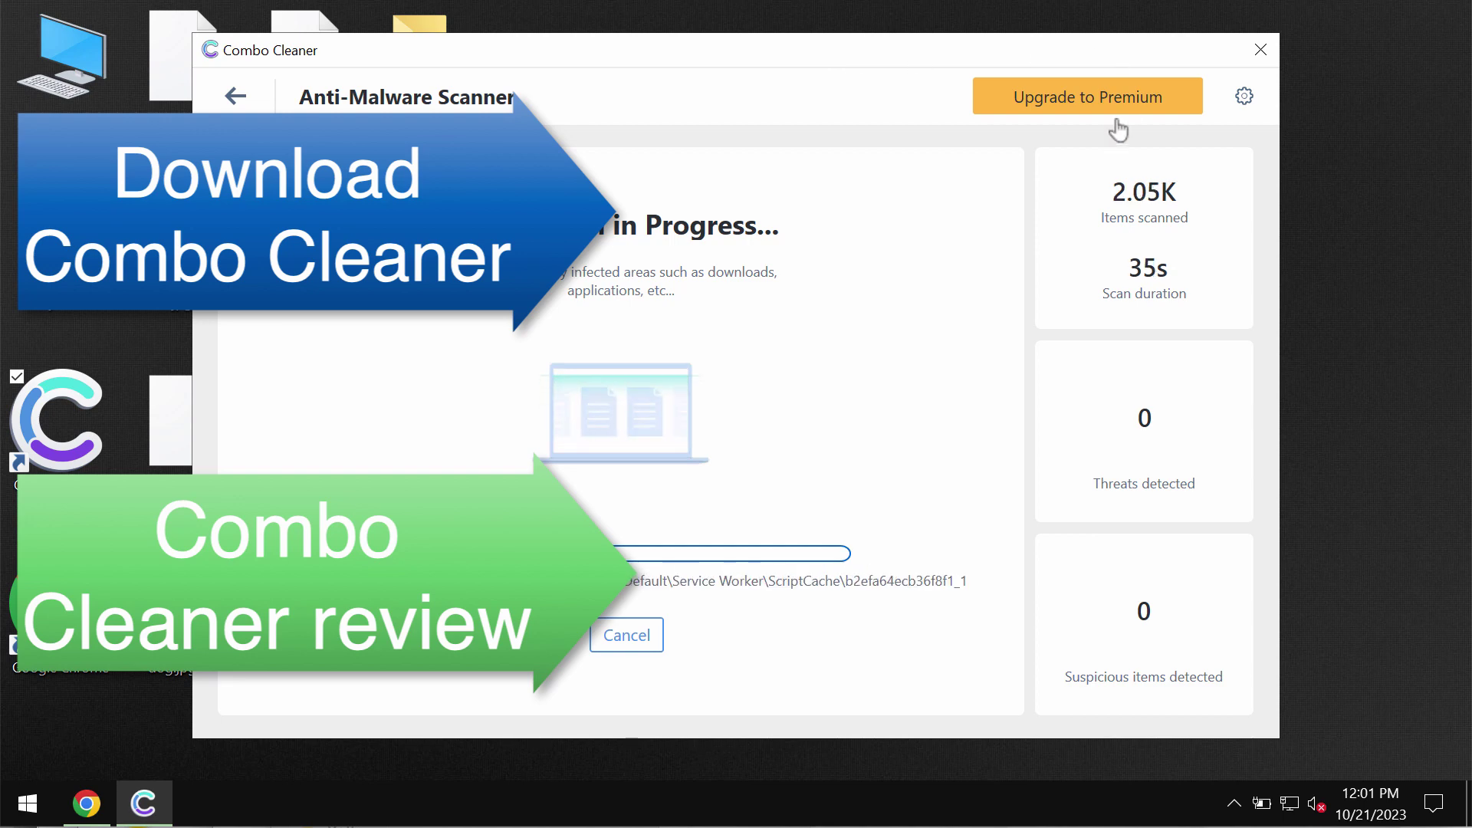
- Open the Premium upgrade page, return to the scan, then reopen the upgrade page
click(1104, 98)
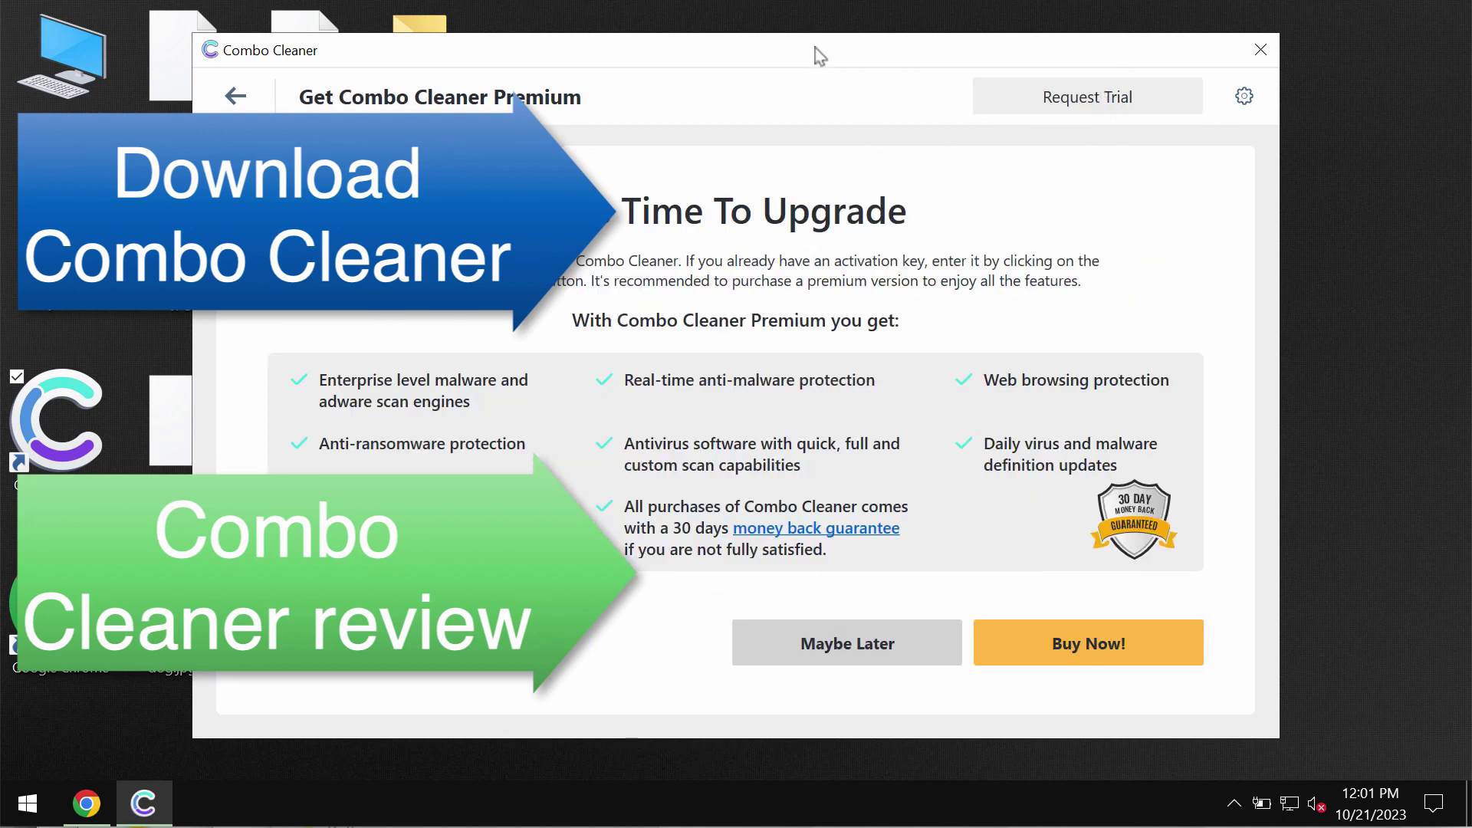
click(234, 95)
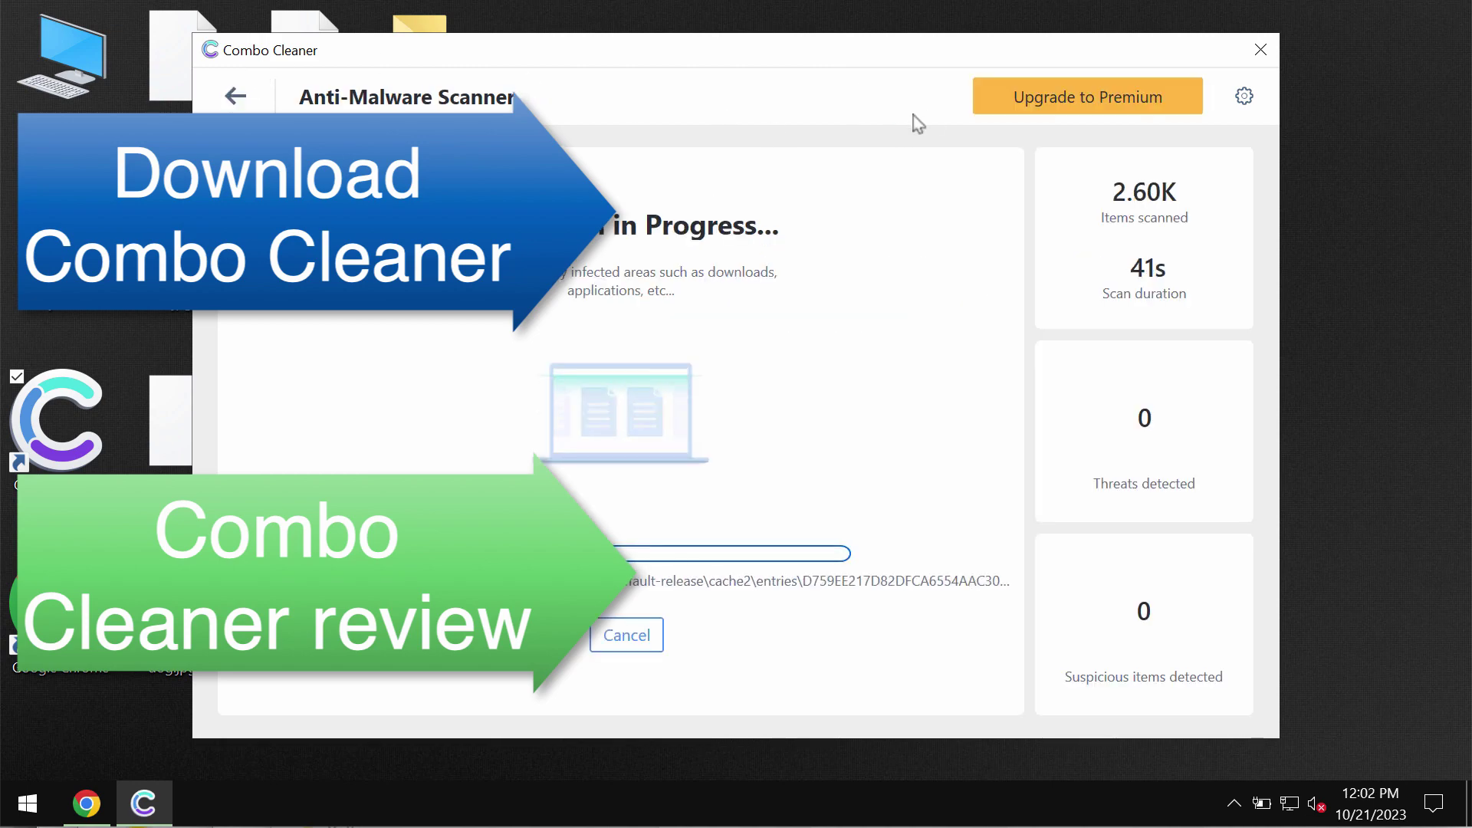
click(1051, 115)
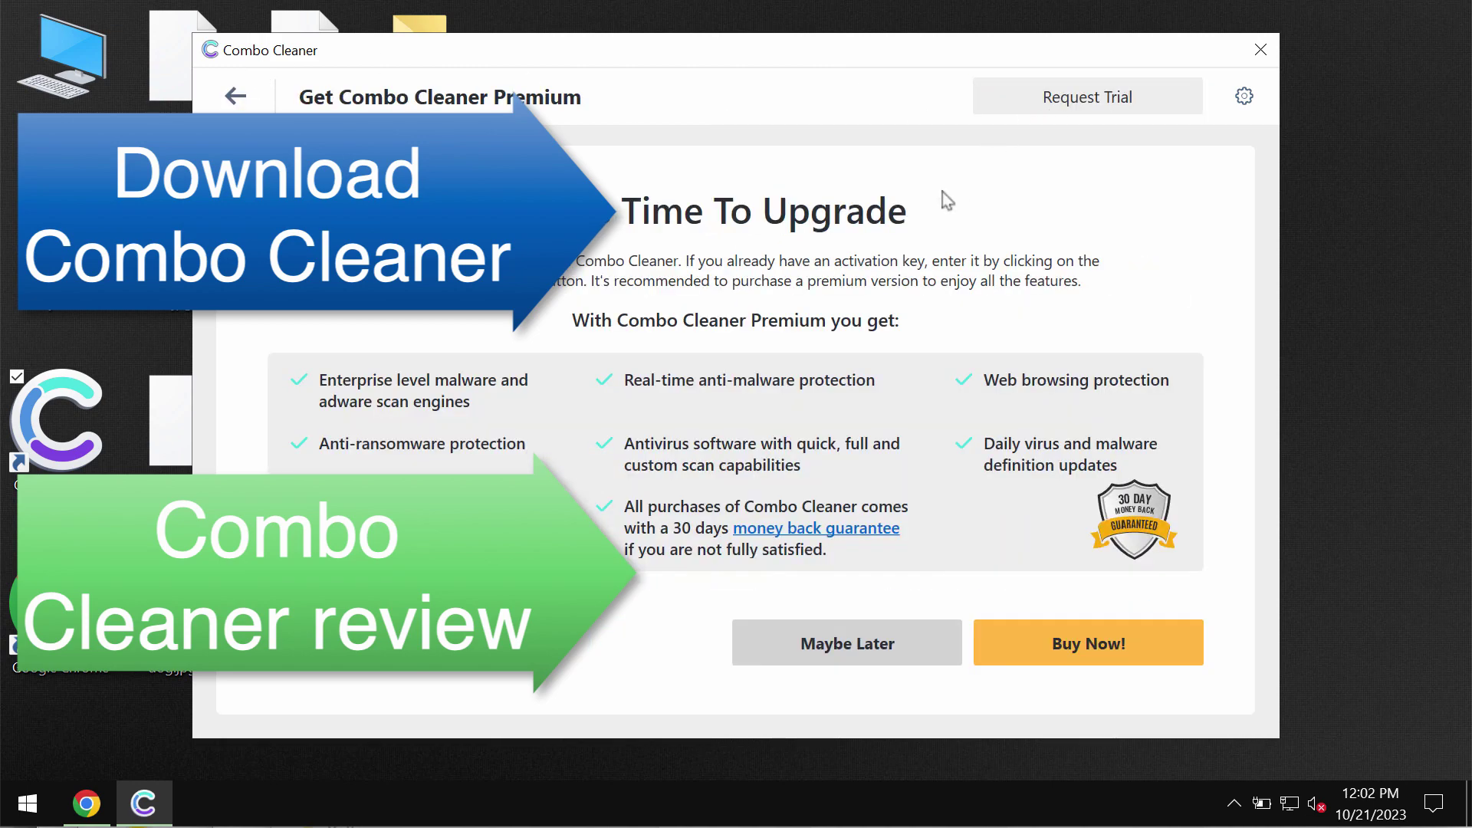